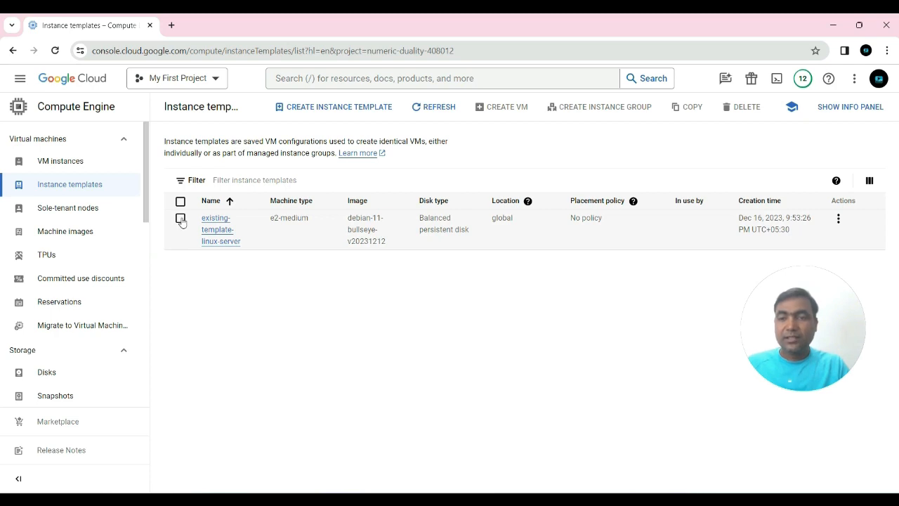
- Start a new instance group from the existing-template-linux-server template and choose the unmanaged instance group type
left_click(180, 219)
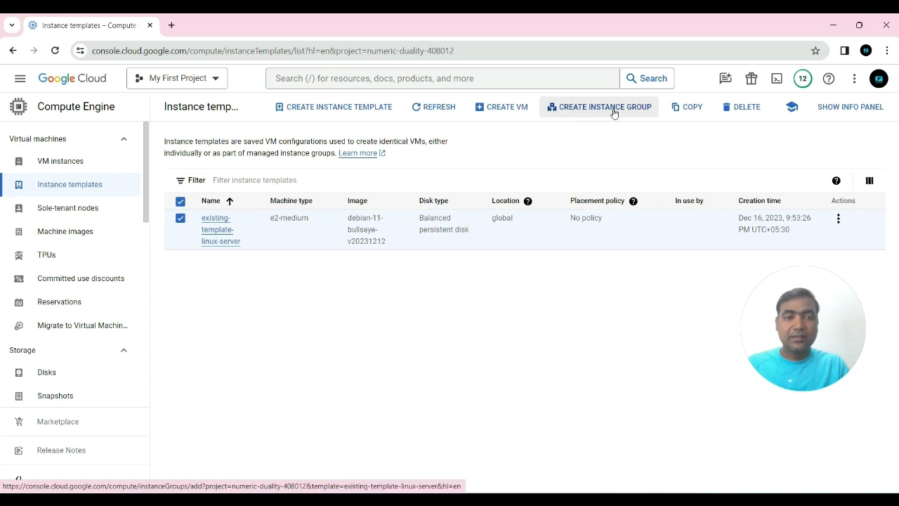
left_click(614, 113)
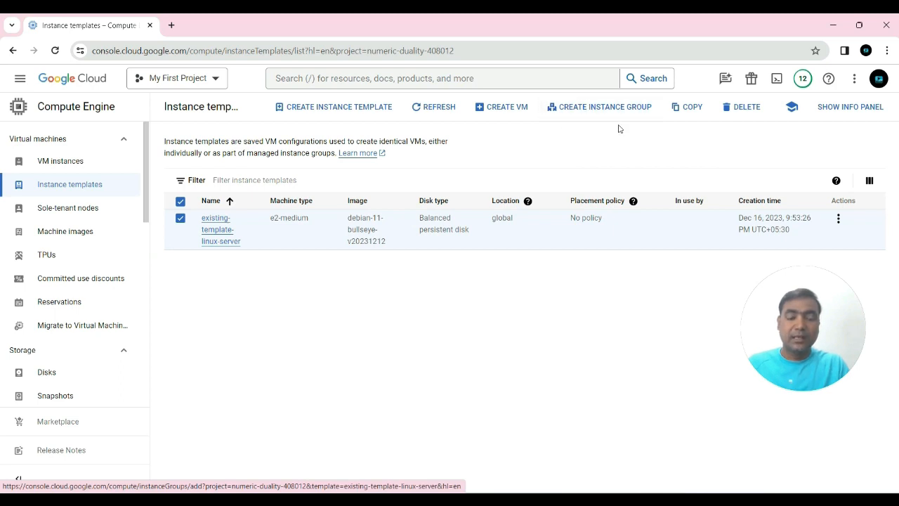
left_click(839, 221)
left_click_drag(825, 317, 813, 383)
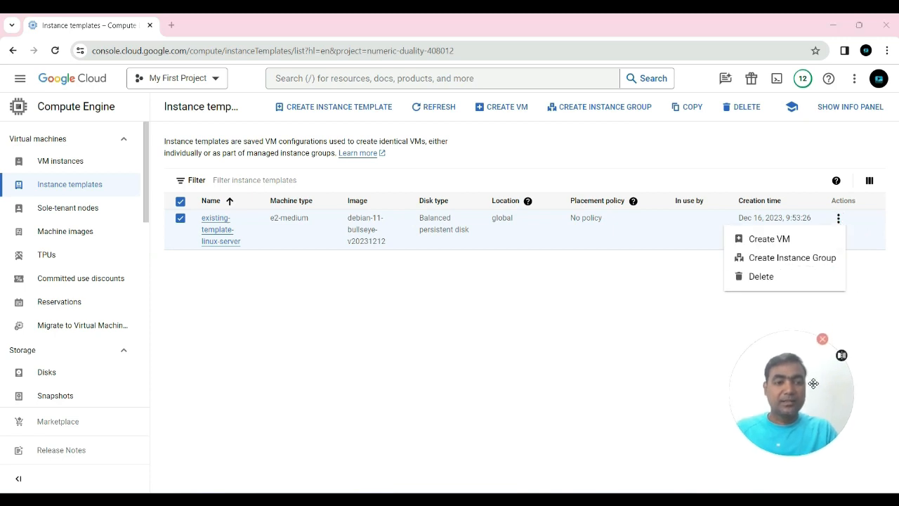
left_click(790, 260)
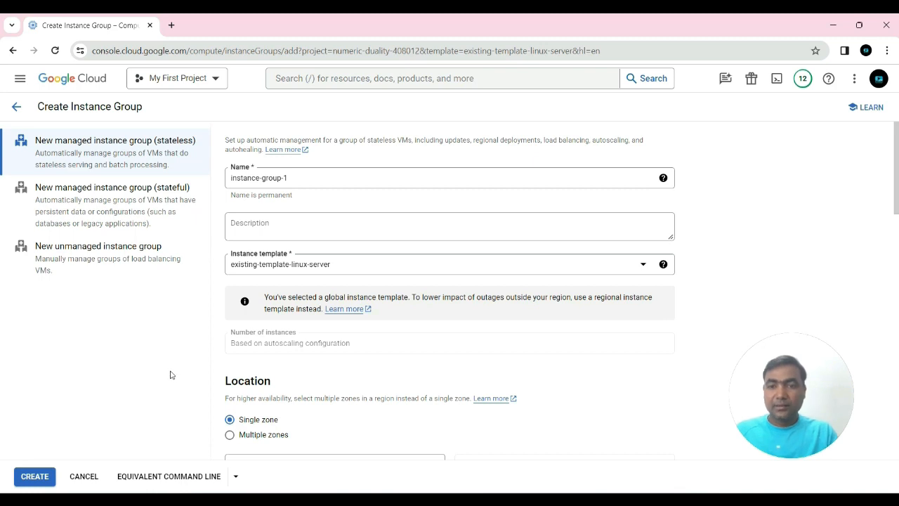
left_click(92, 258)
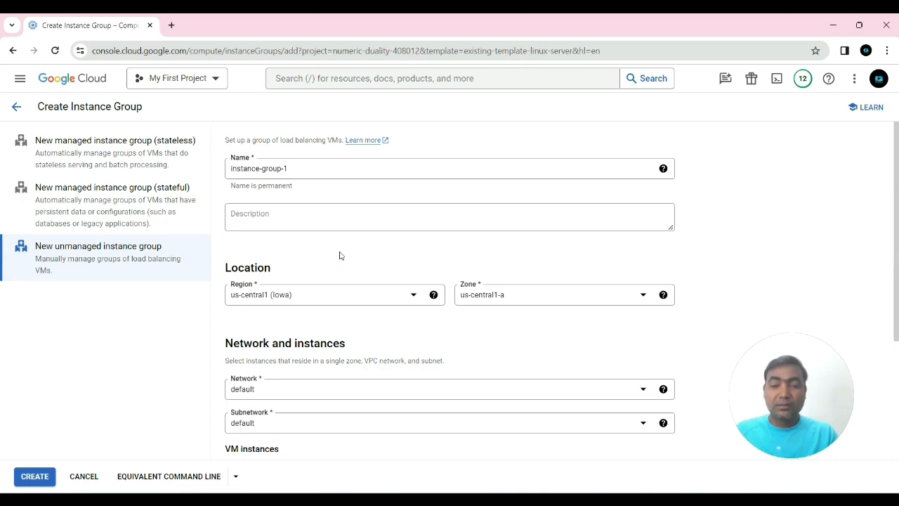
- Name the unmanaged instance group new-instance-group
left_click(301, 169)
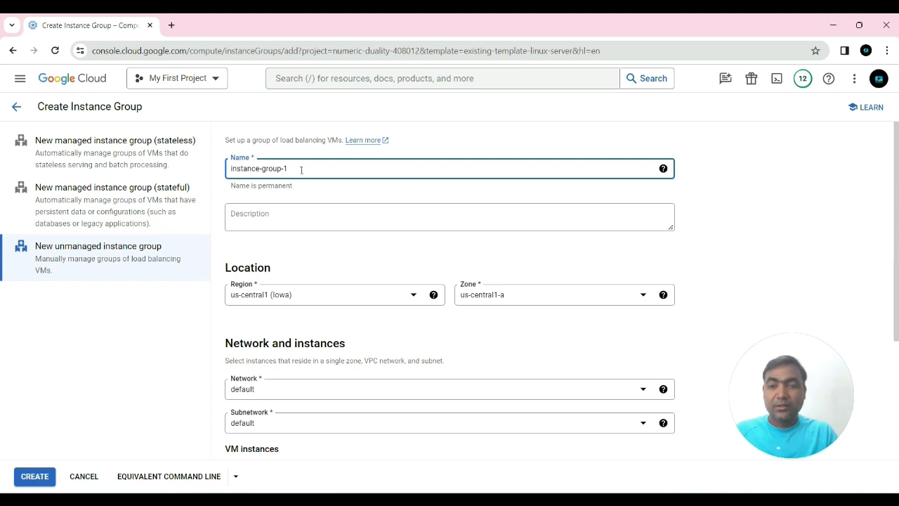
left_click_drag(302, 170, 207, 175)
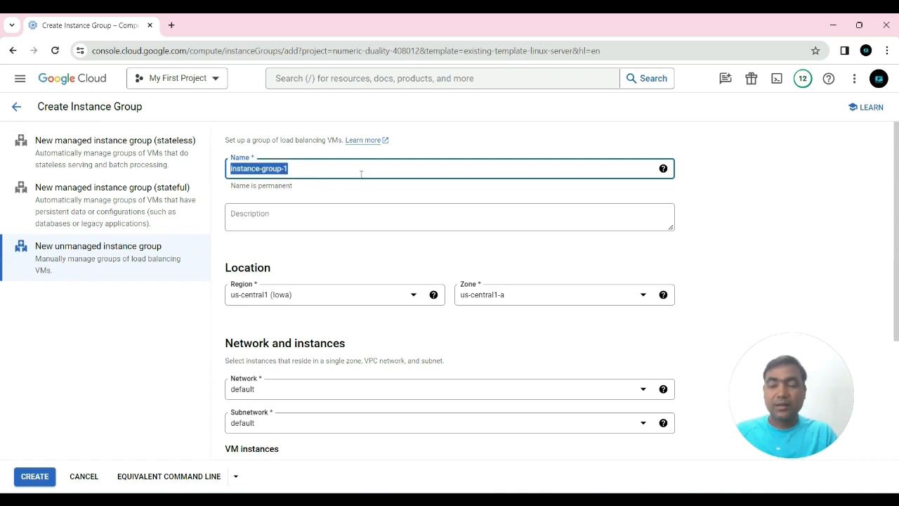
type("new")
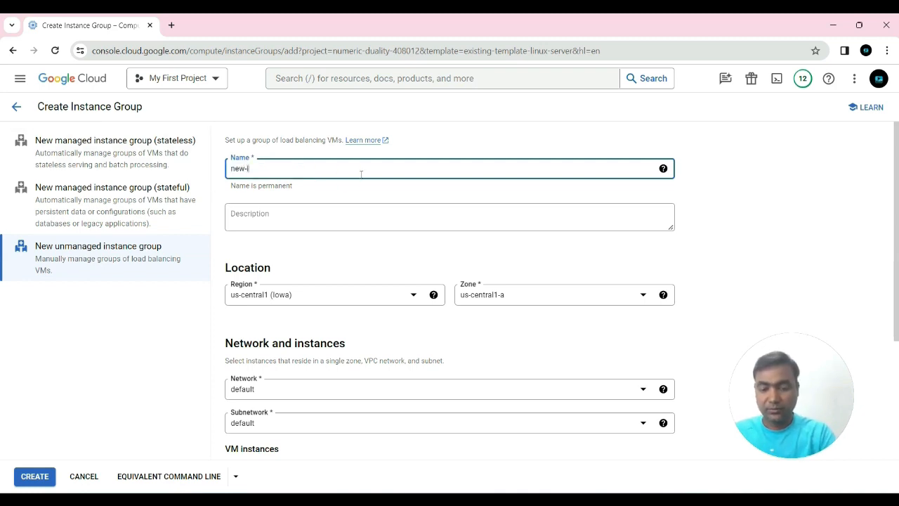
type("-instance-gro")
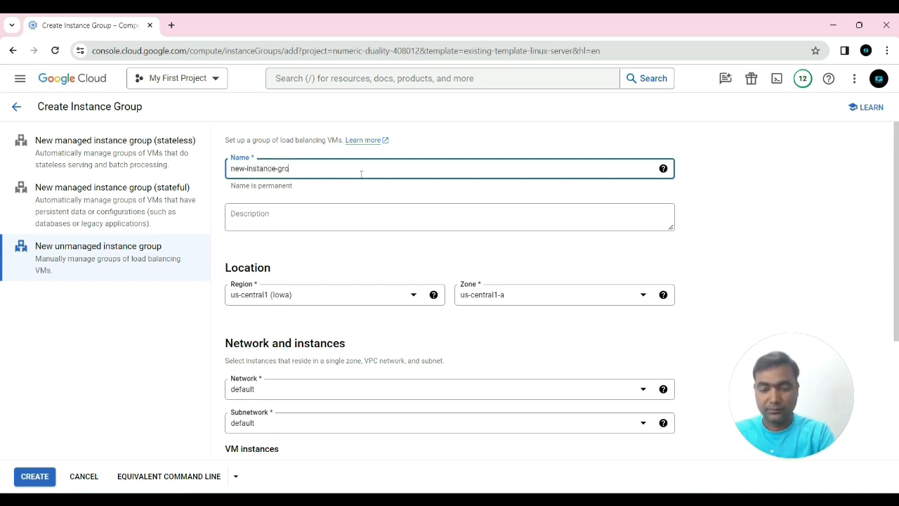
type("up")
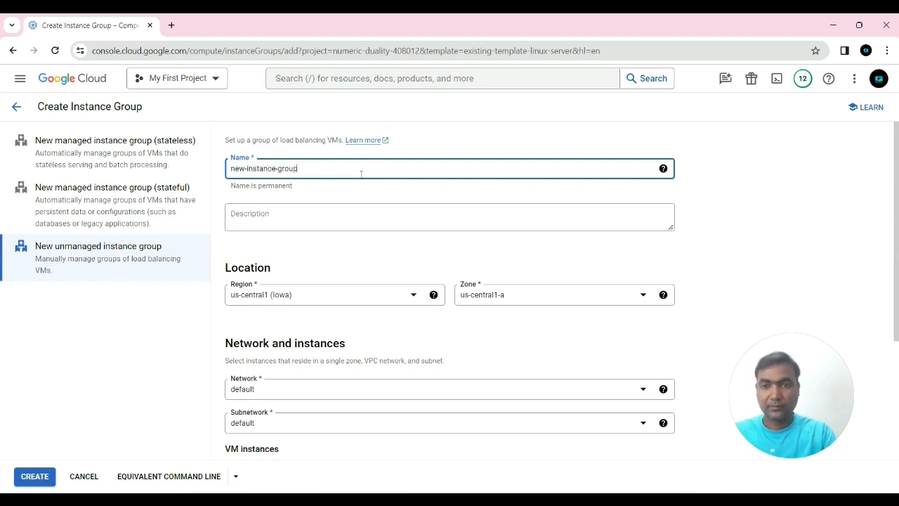
left_click(316, 197)
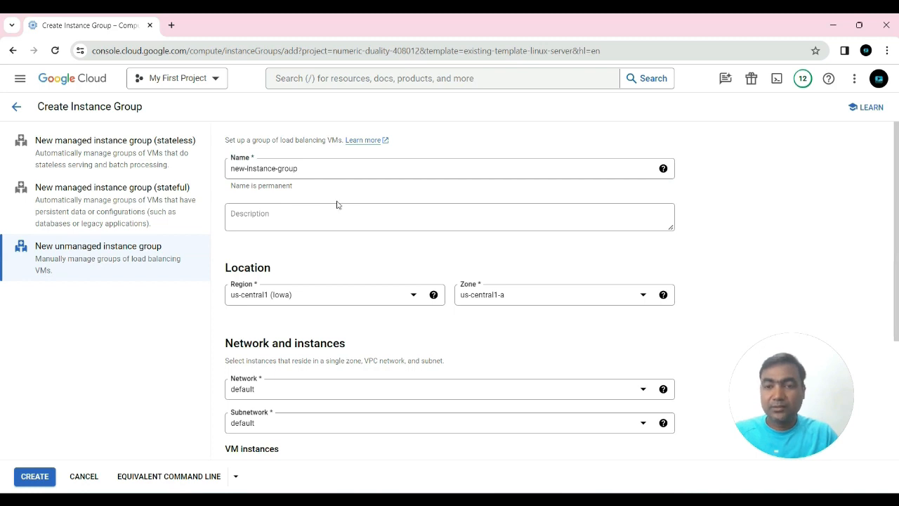
- Create the instance group in us-central1 (Iowa), zone us-central1-a, keeping the default network and subnetwork and no port mapping
scroll(336, 205, "down", 1)
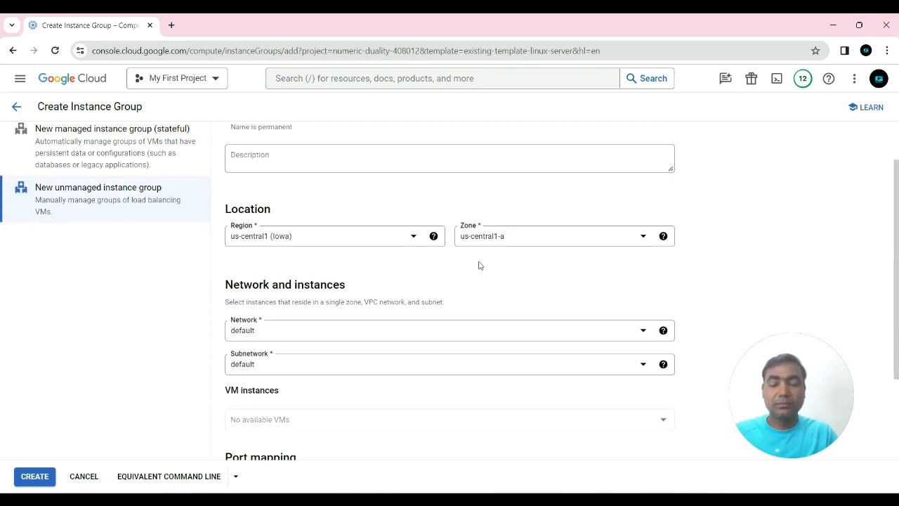
scroll(435, 276, "down", 2)
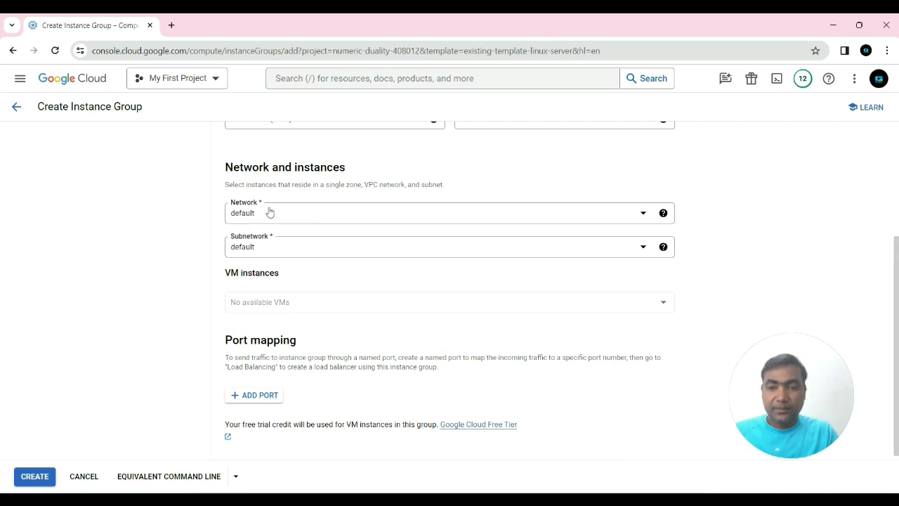
scroll(382, 288, "down", 1)
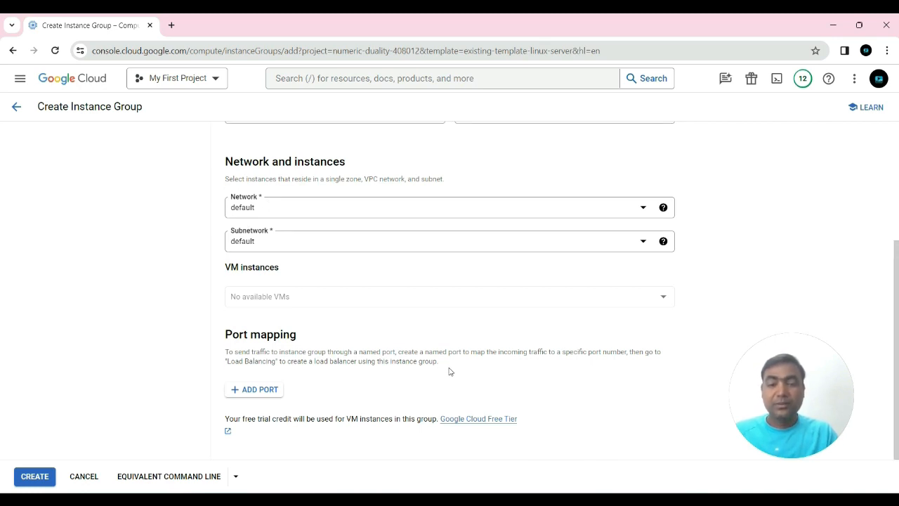
left_click(39, 480)
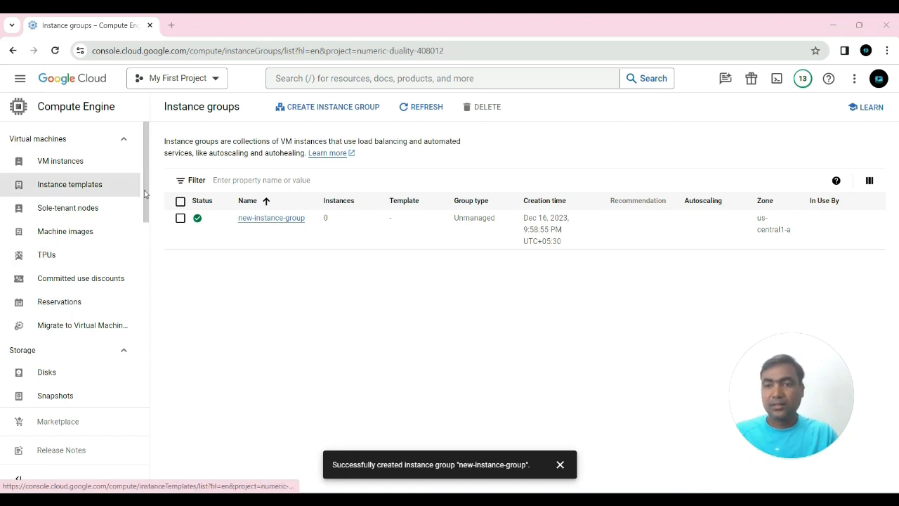
- Check the VM instances list, and return to the list of instance groups
left_click(67, 167)
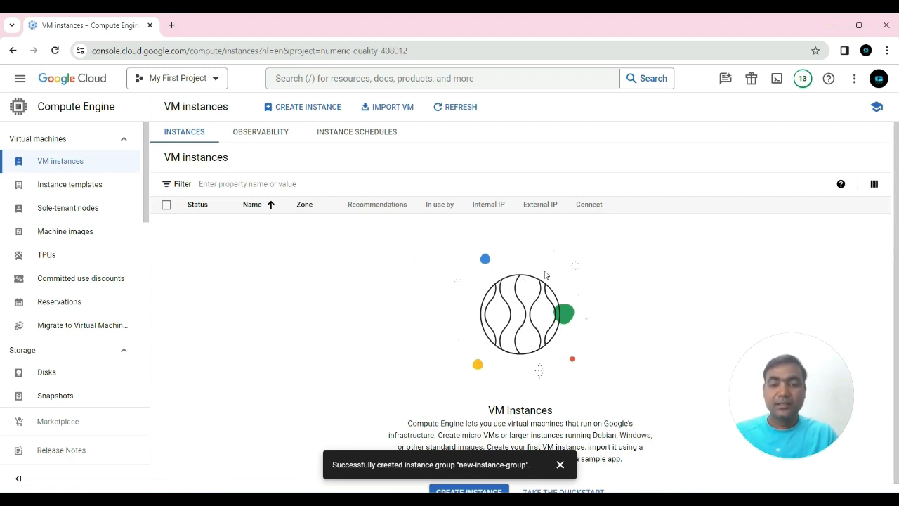
scroll(144, 218, "down", 2)
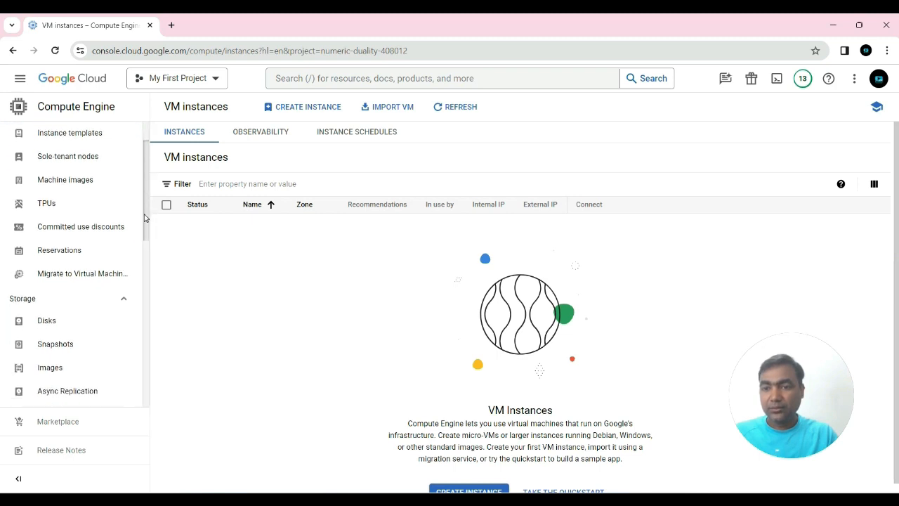
scroll(144, 218, "down", 5)
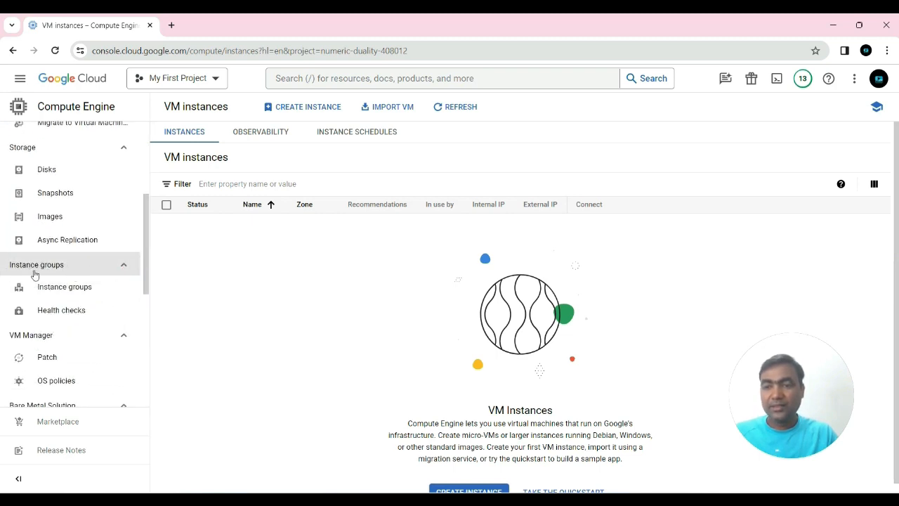
left_click(59, 288)
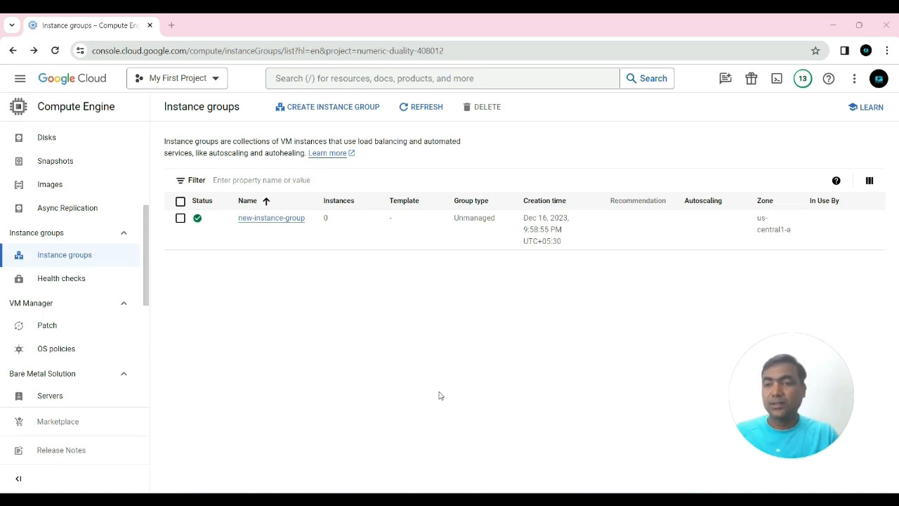
left_click(64, 260)
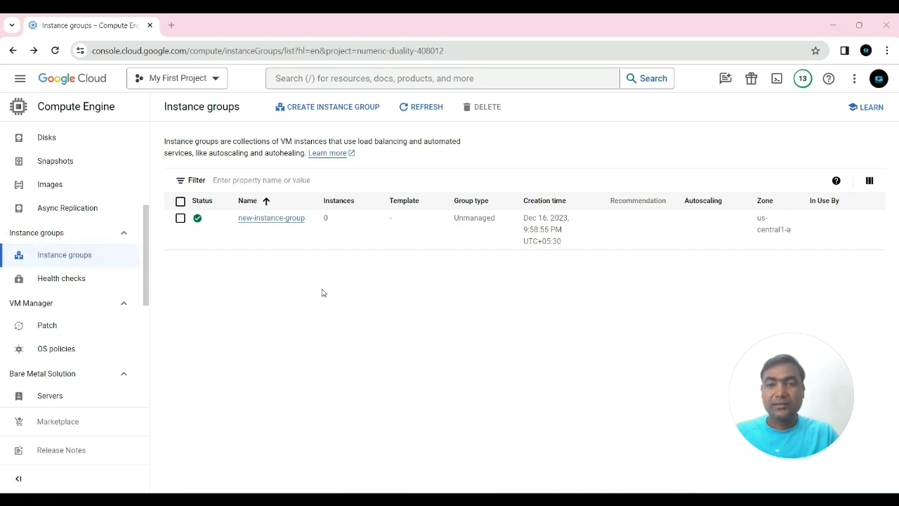
- Start another unmanaged instance group from the instance groups list and name it second-instance-group
left_click(347, 108)
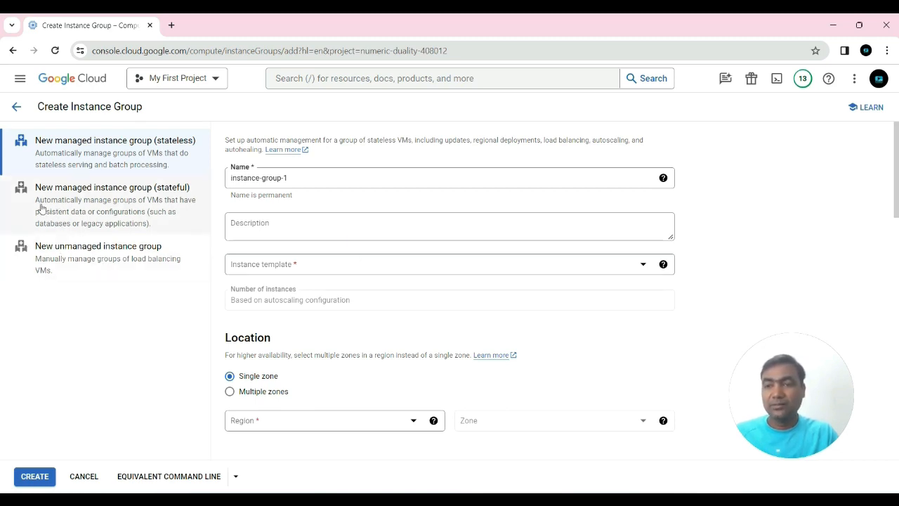
left_click(77, 247)
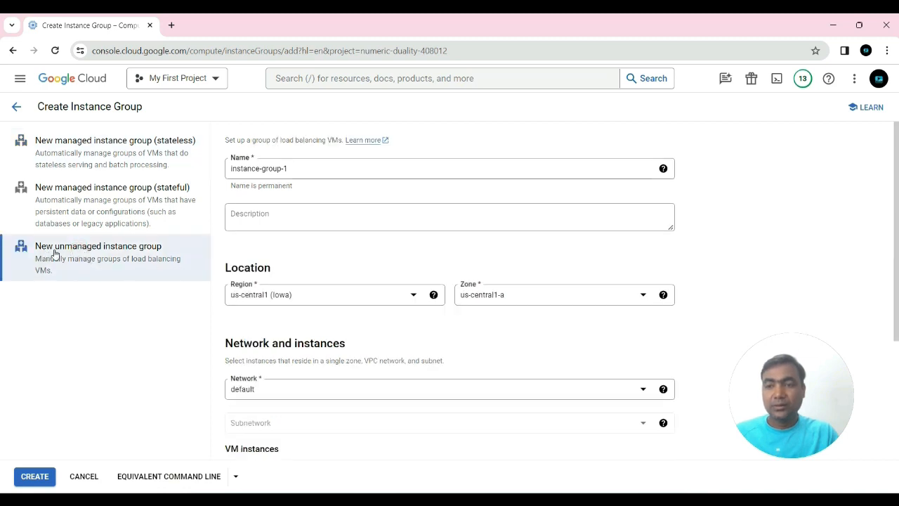
triple_click(338, 168)
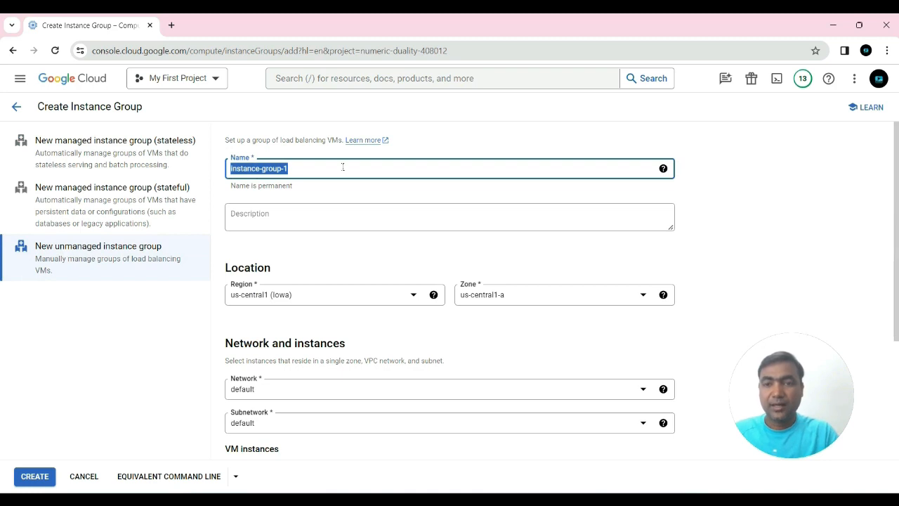
type("second-in")
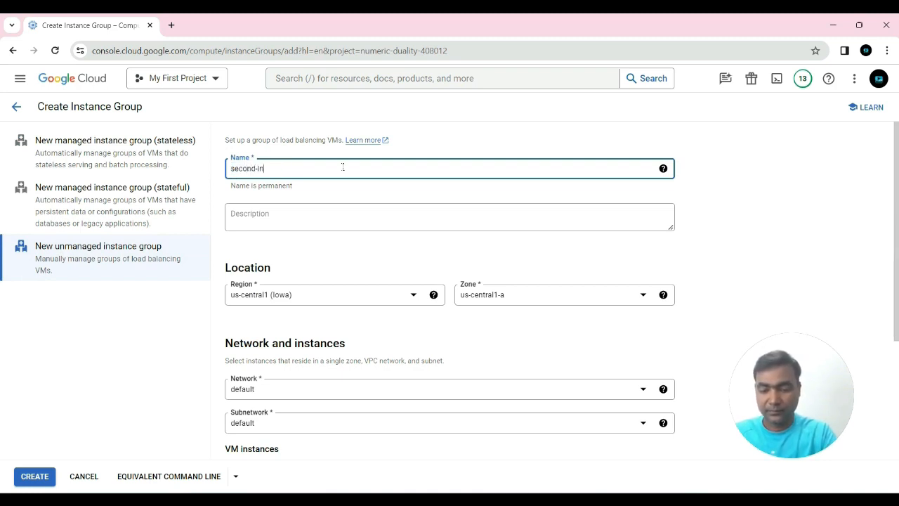
type("stance-group")
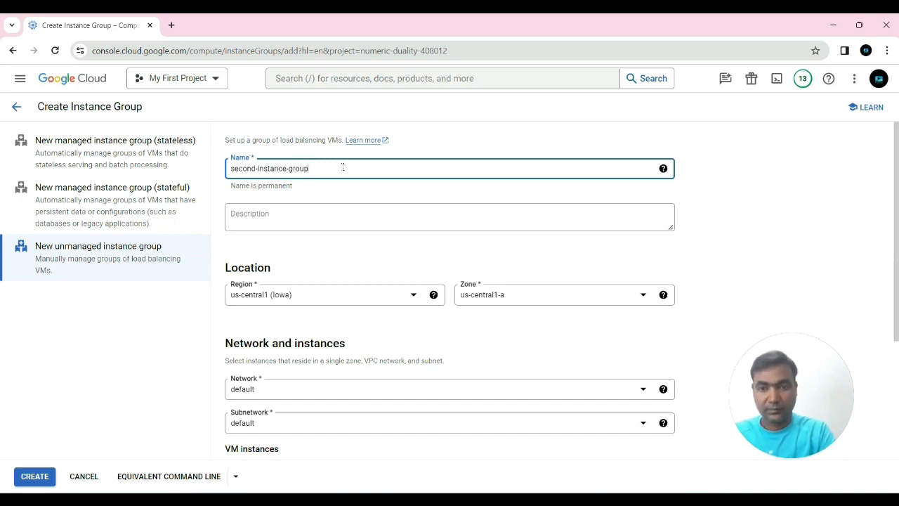
left_click(341, 194)
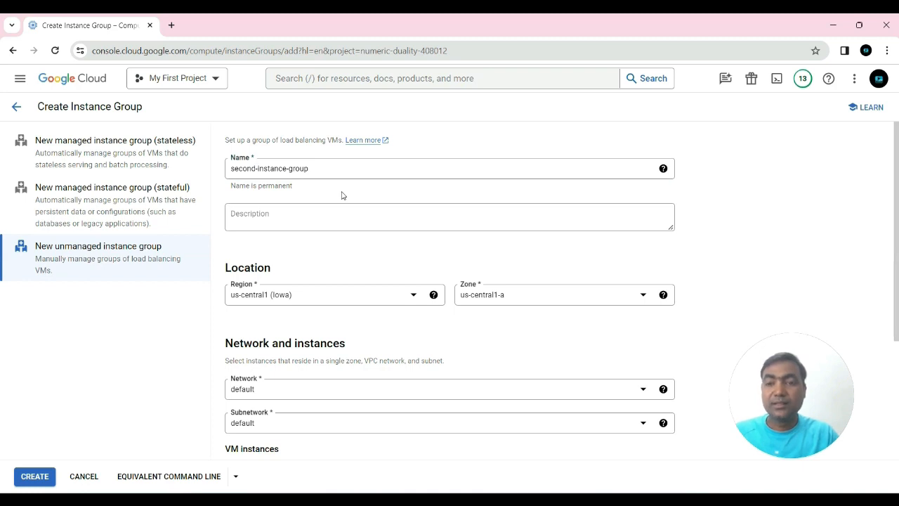
- Create the second instance group with the default location and network settings, and refresh the instance groups list
scroll(285, 198, "down", 2)
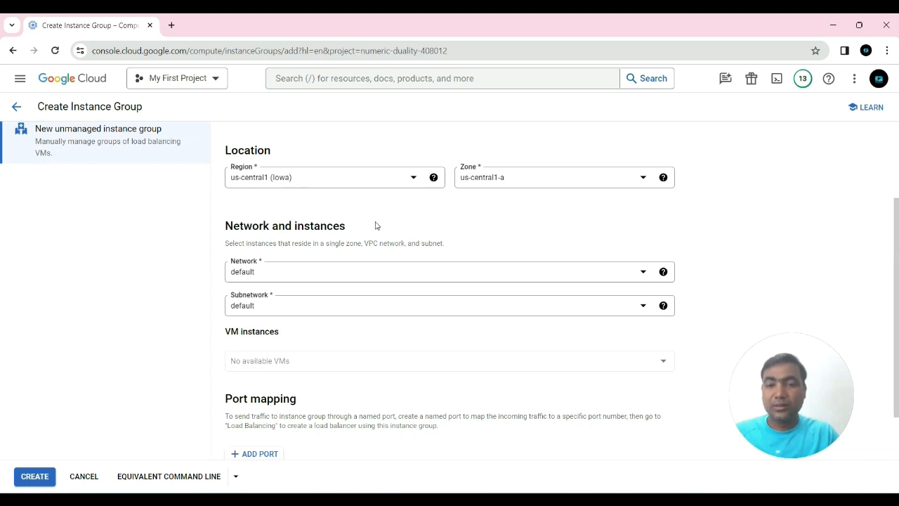
scroll(377, 239, "down", 1)
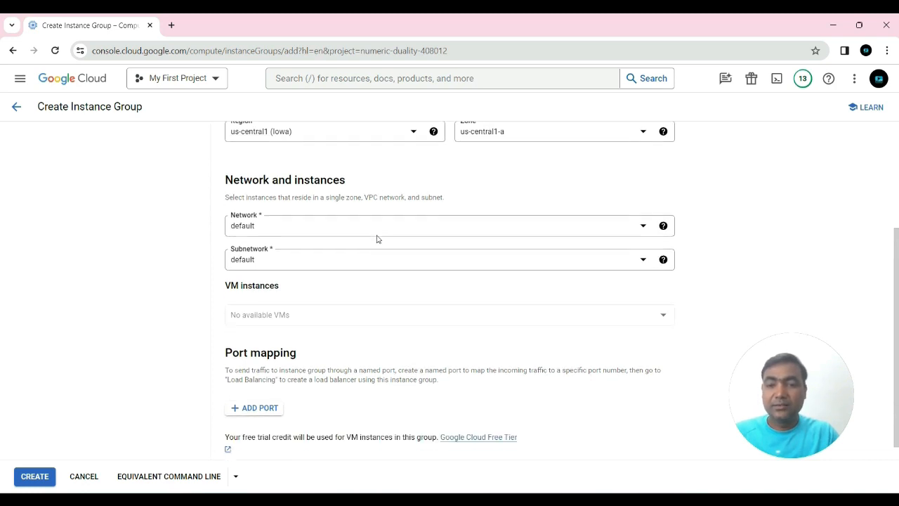
left_click(34, 482)
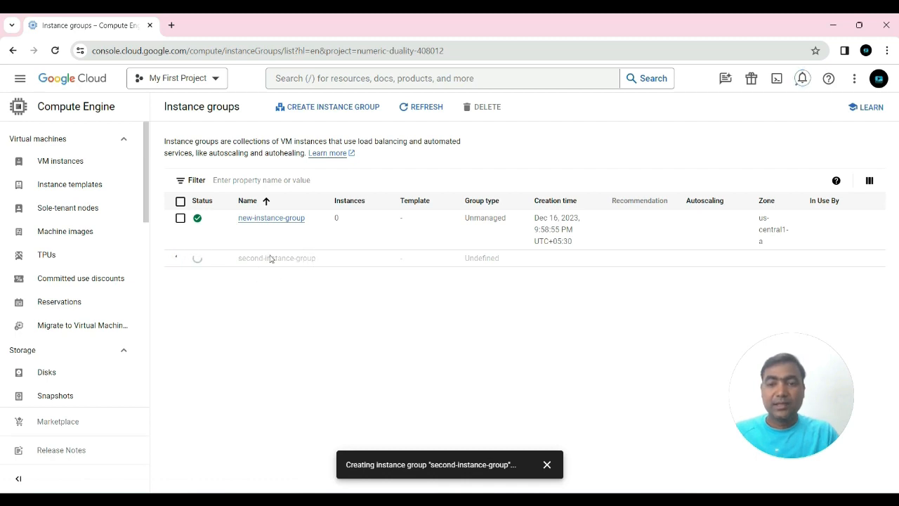
left_click(415, 111)
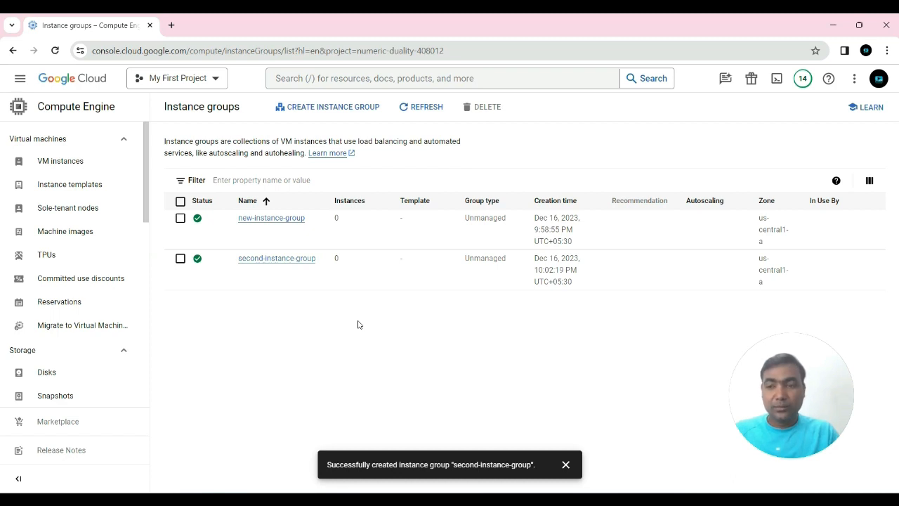
- Revisit the instance templates, select existing-template-linux-server to check its available actions, and return to the instance groups list
left_click(49, 185)
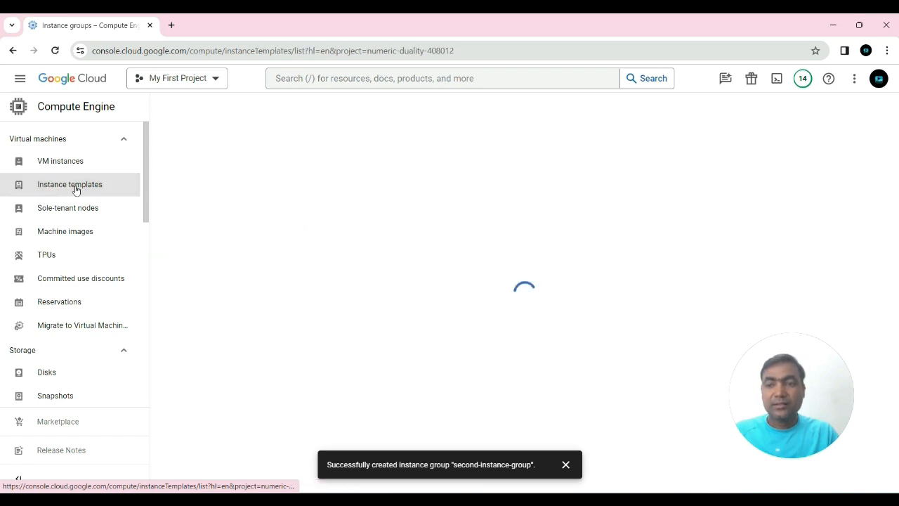
left_click(180, 219)
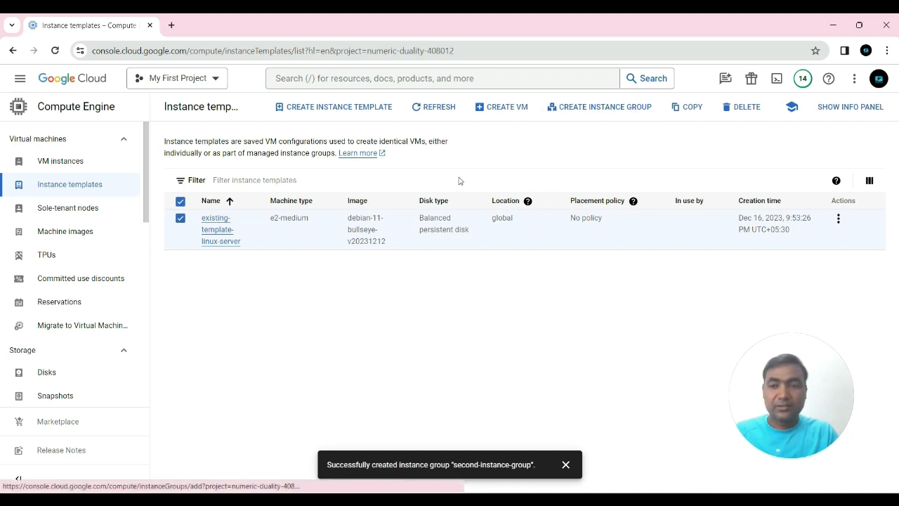
scroll(42, 254, "down", 3)
scroll(44, 256, "down", 1)
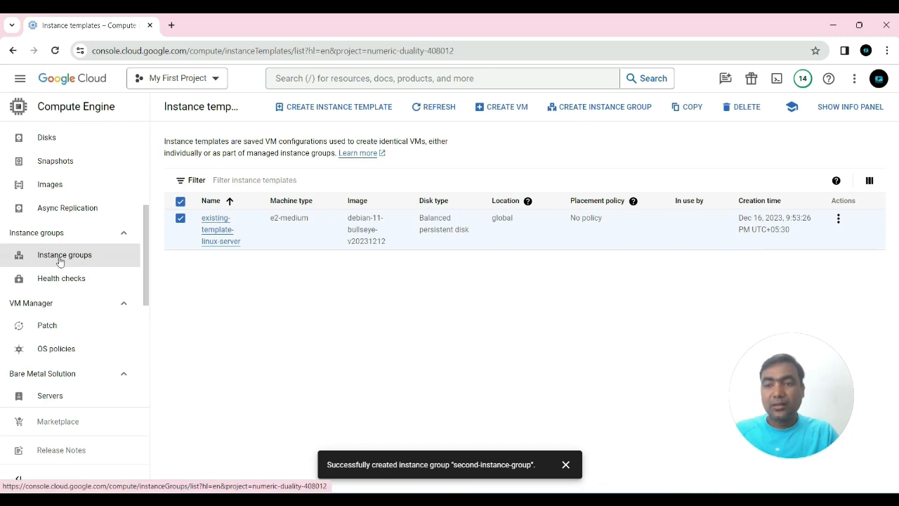
left_click(68, 260)
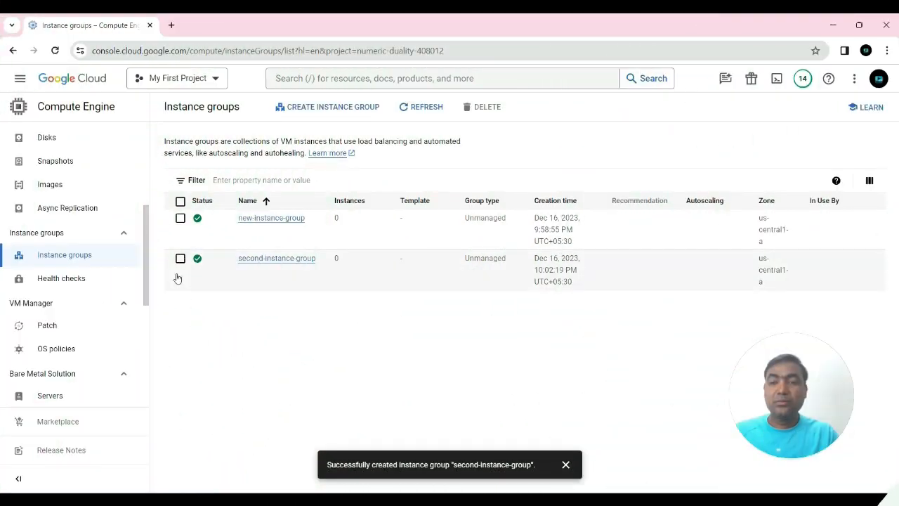
- Delete both new-instance-group and second-instance-group, confirming the deletion with the word "delete"
left_click(181, 258)
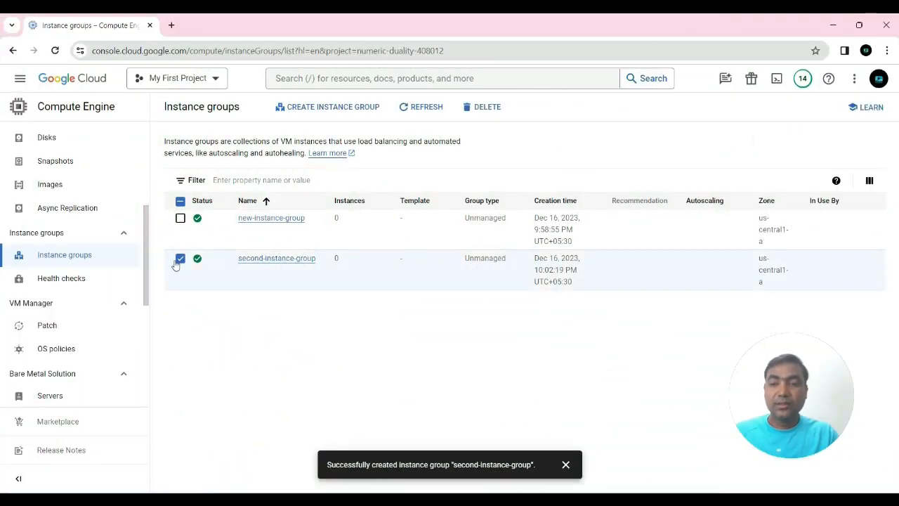
left_click(180, 219)
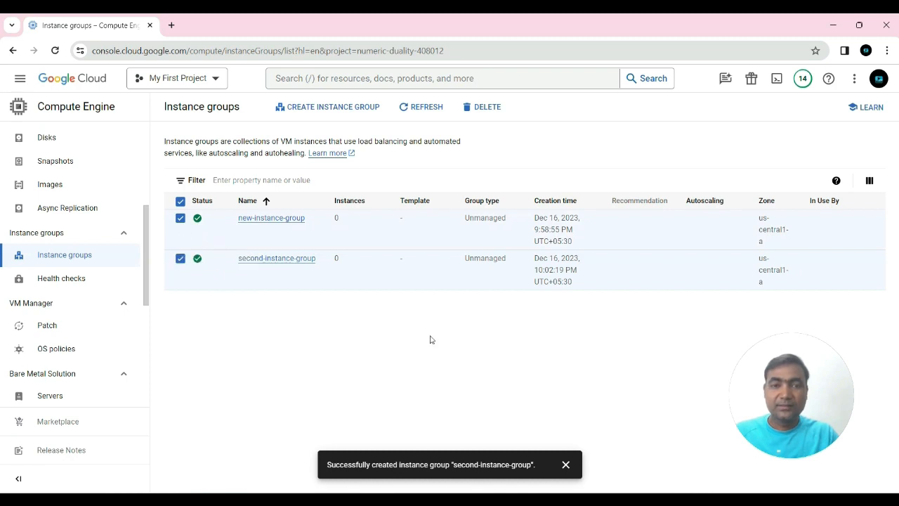
left_click(483, 110)
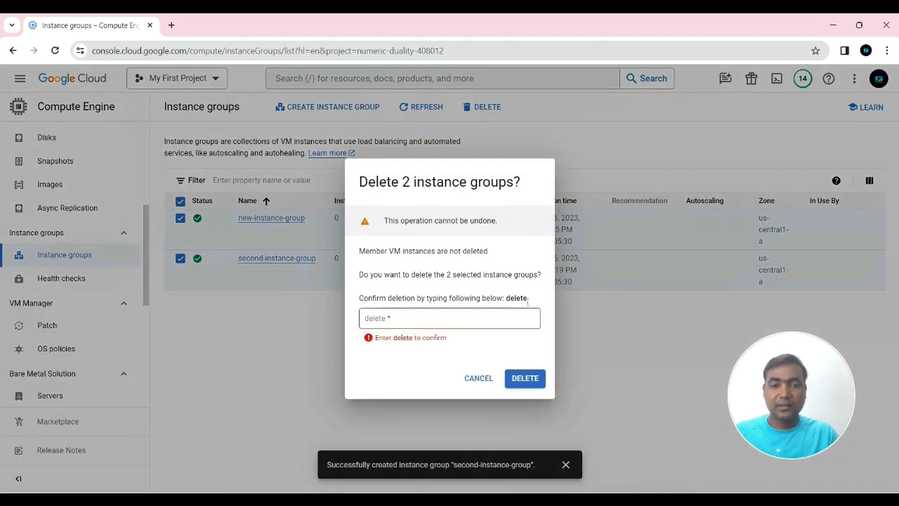
double_click(527, 299)
right_click(527, 299)
left_click(541, 313)
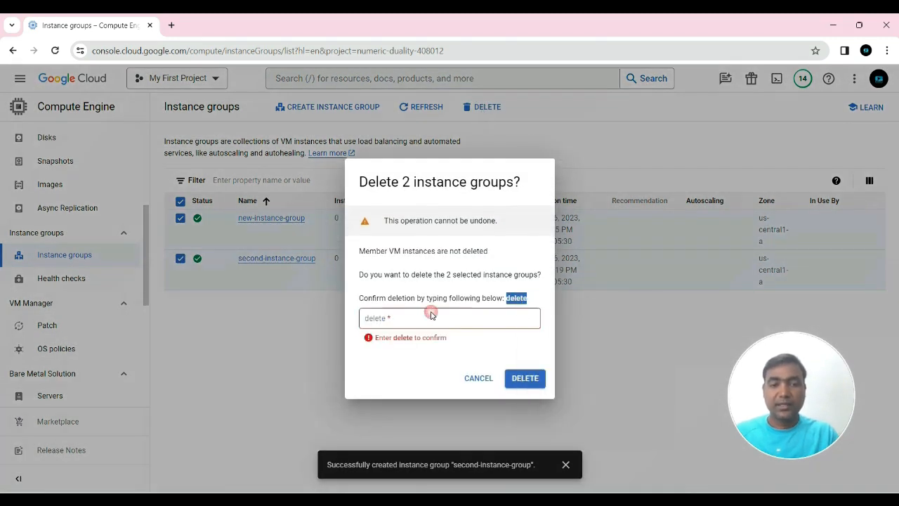
left_click(383, 320)
left_click(382, 320)
key("ctrl+v")
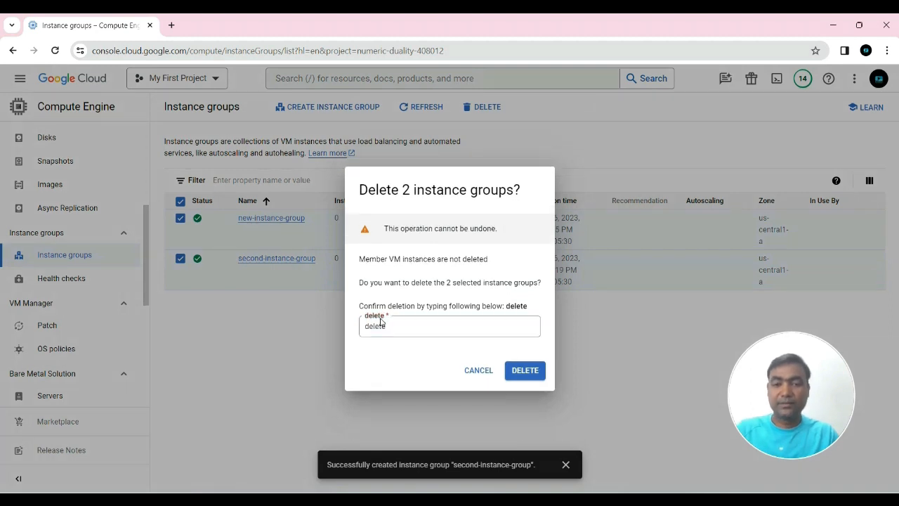
left_click(536, 371)
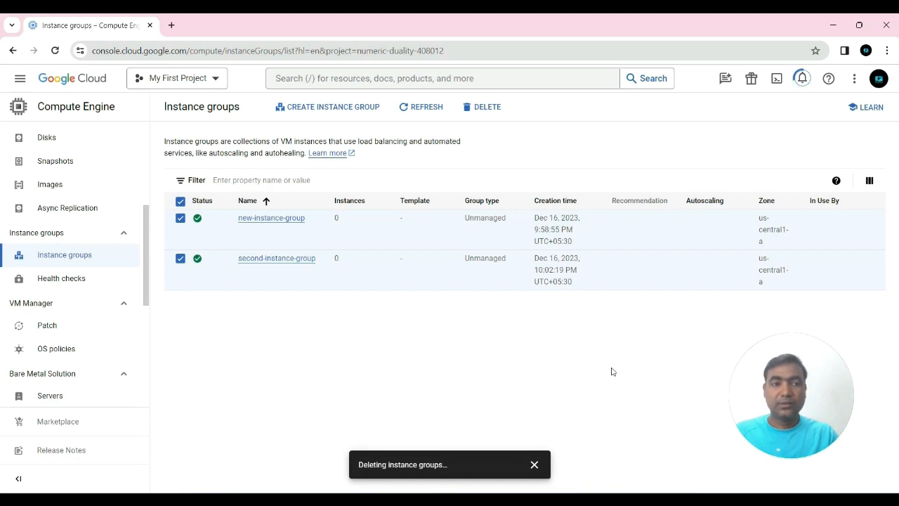